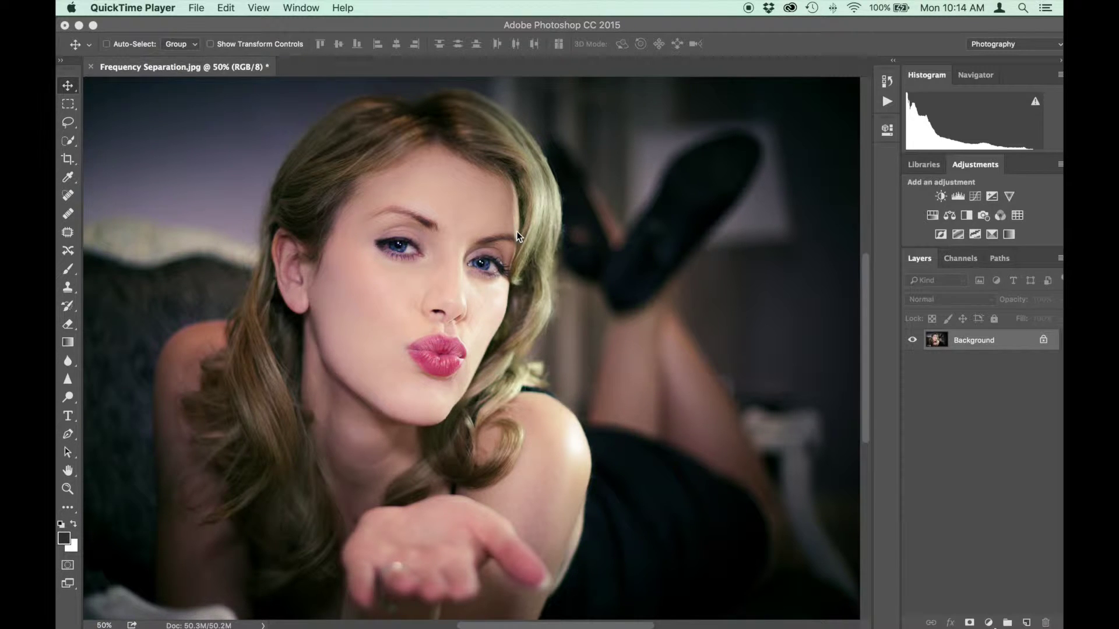
Bring Photoshop to the front with Frequency Separation.jpg open at 50%.
click(981, 344)
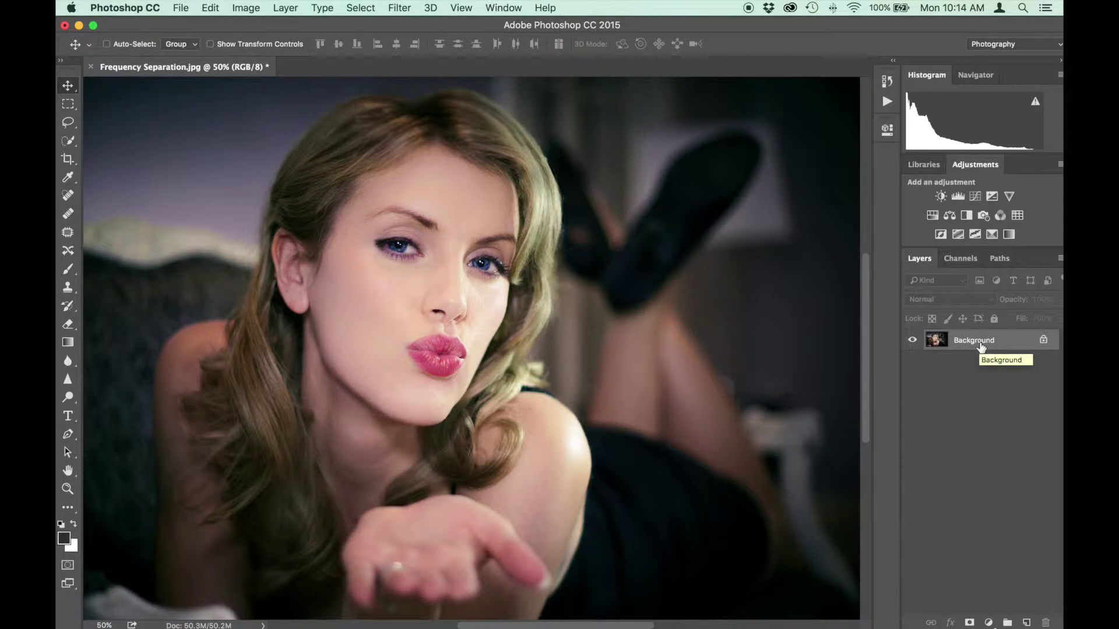
Duplicate the Background layer twice, hide Layer 1 copy, and select Layer 1.
key(ctrl+j)
key(ctrl+j)
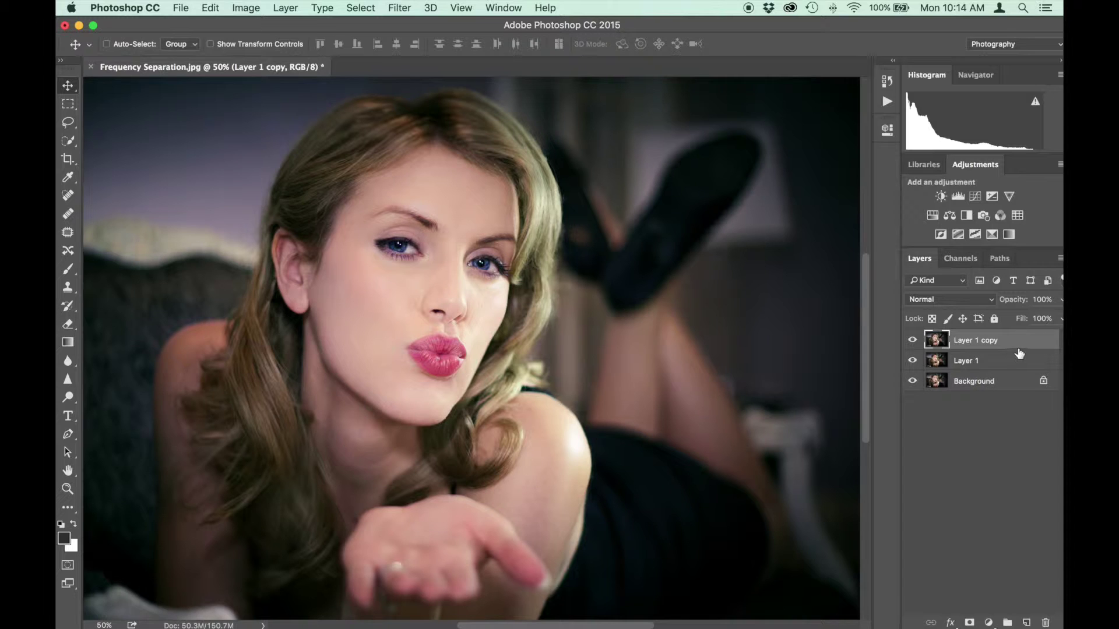
click(912, 341)
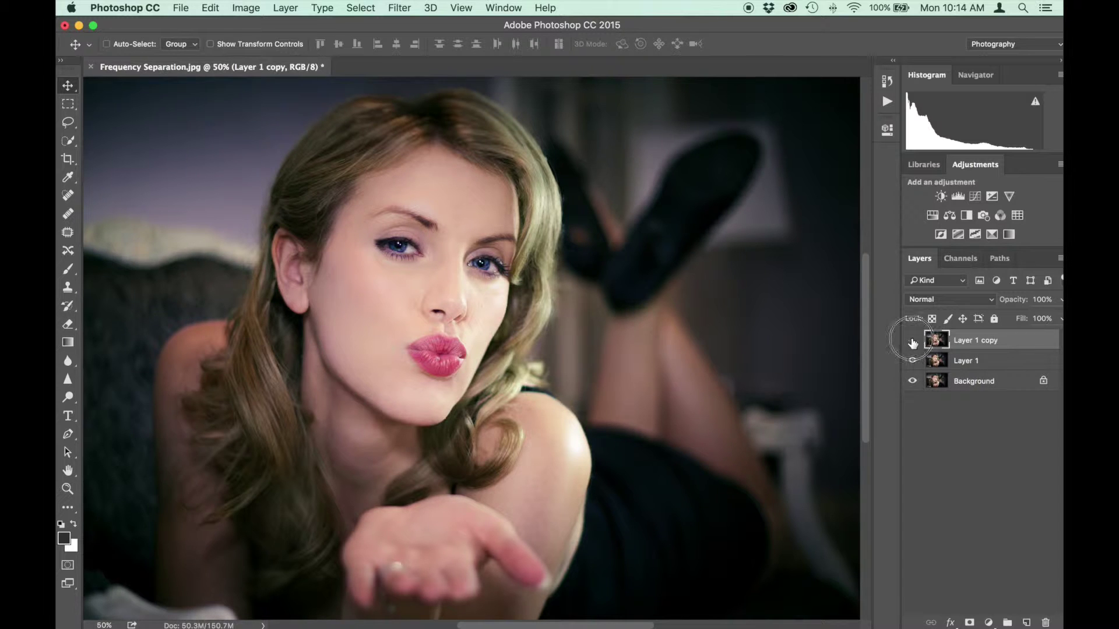
click(1002, 364)
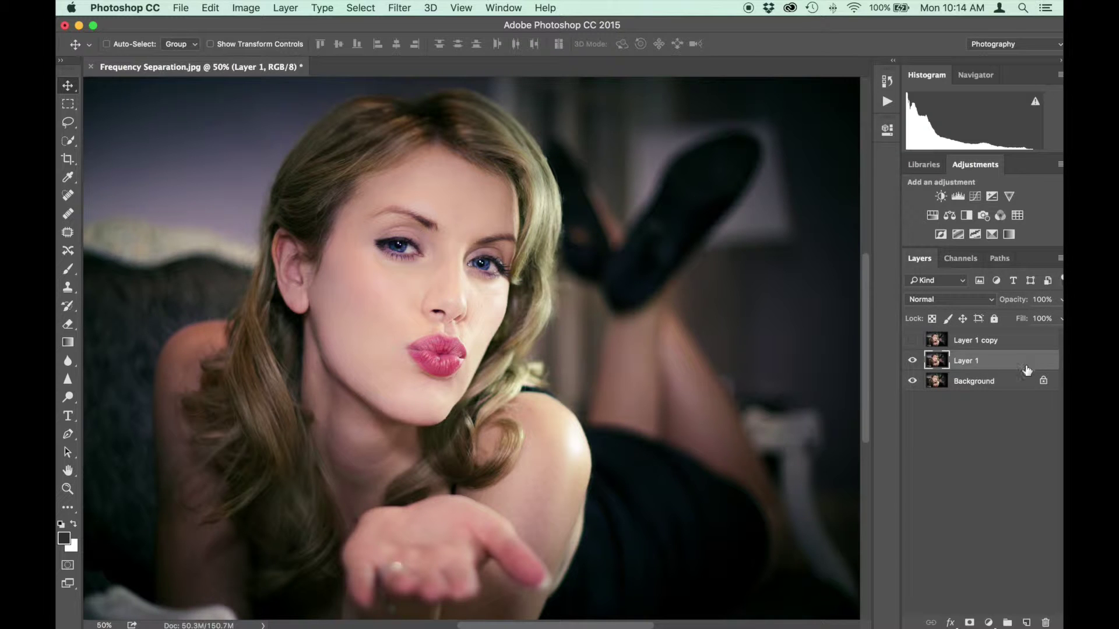
Apply a Gaussian Blur of radius 4.7 pixels to Layer 1.
click(399, 7)
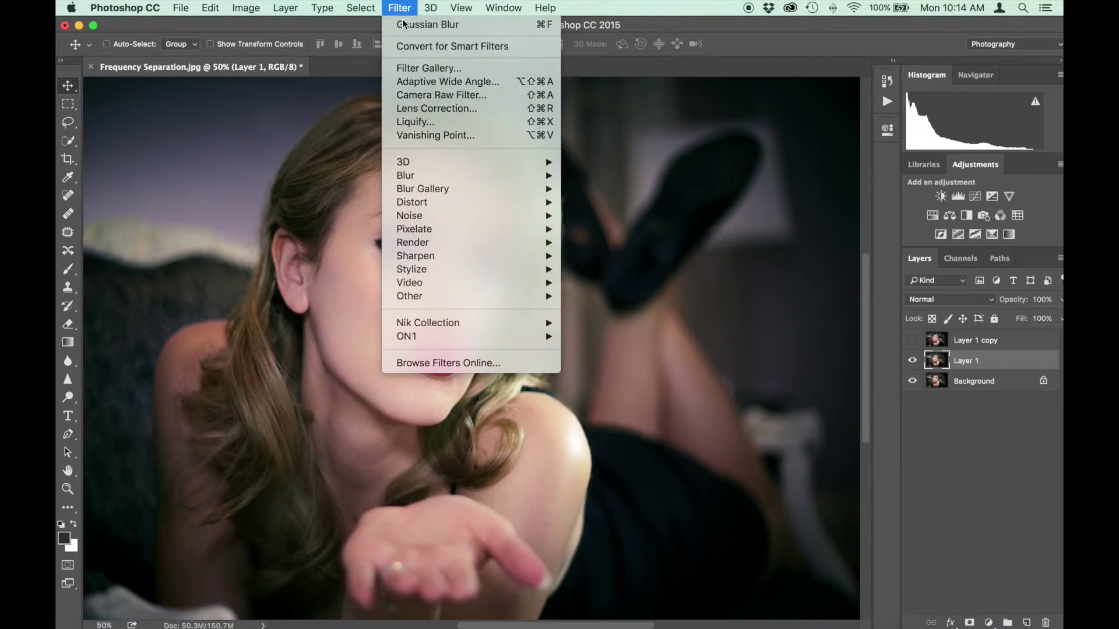
mouse_move(404, 175)
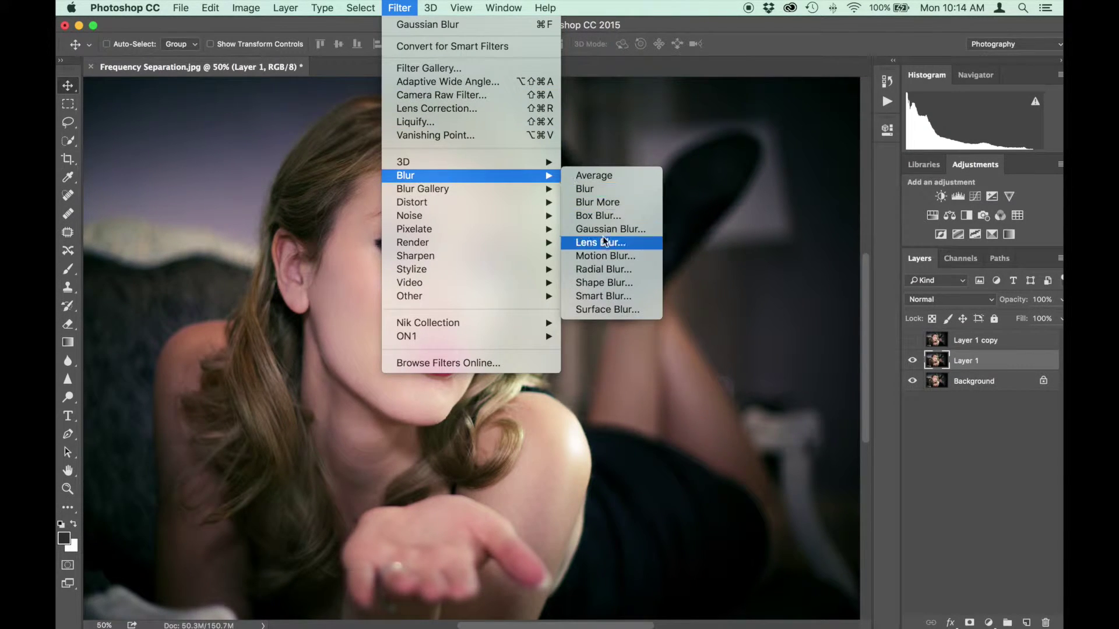
click(602, 230)
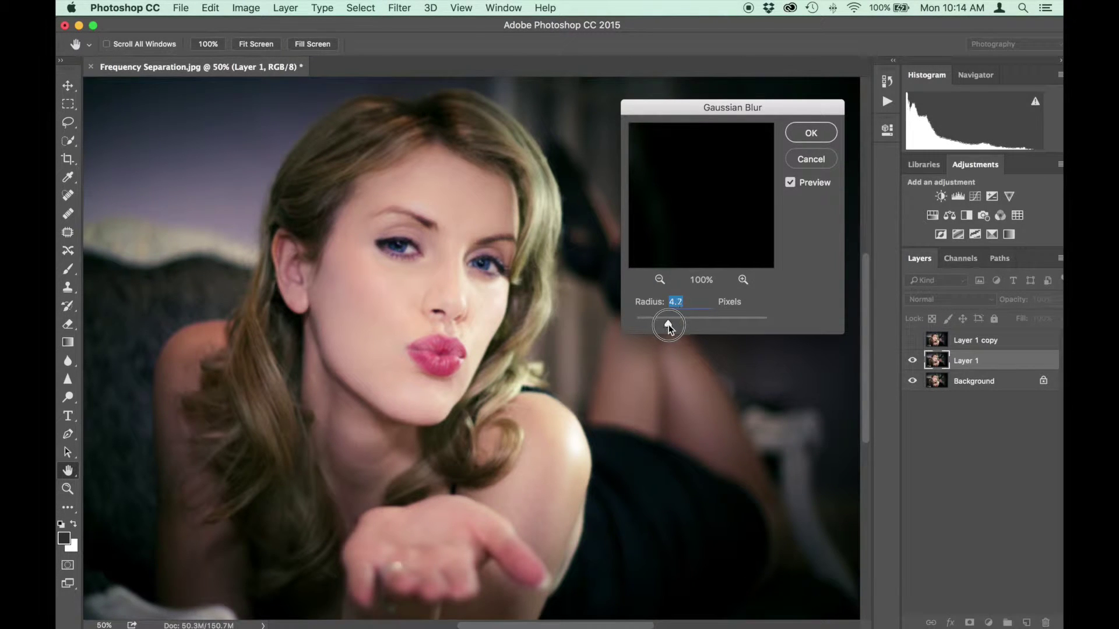
drag(674, 324, 666, 323)
click(811, 133)
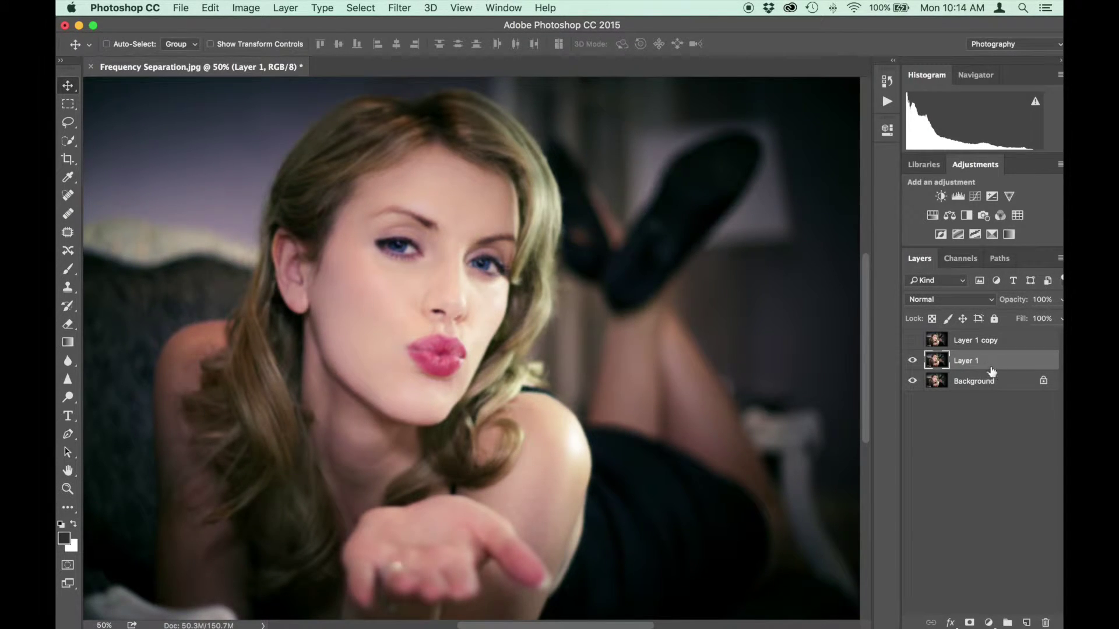
Select and show Layer 1 copy, then Apply Image subtracting Layer 1 at scale 2, offset 128.
click(998, 344)
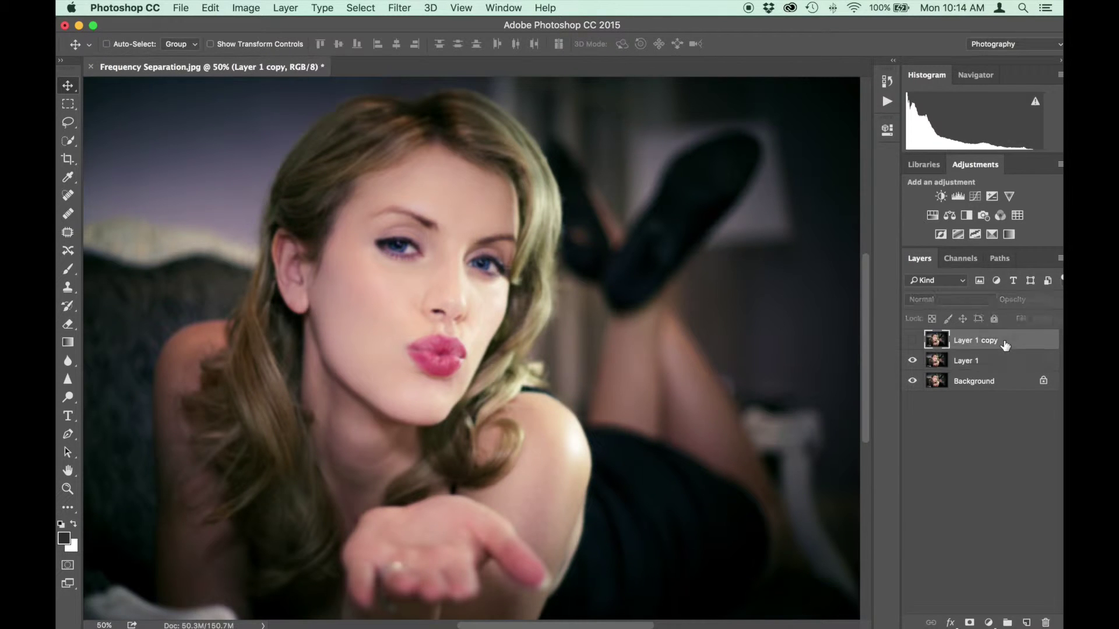
click(911, 342)
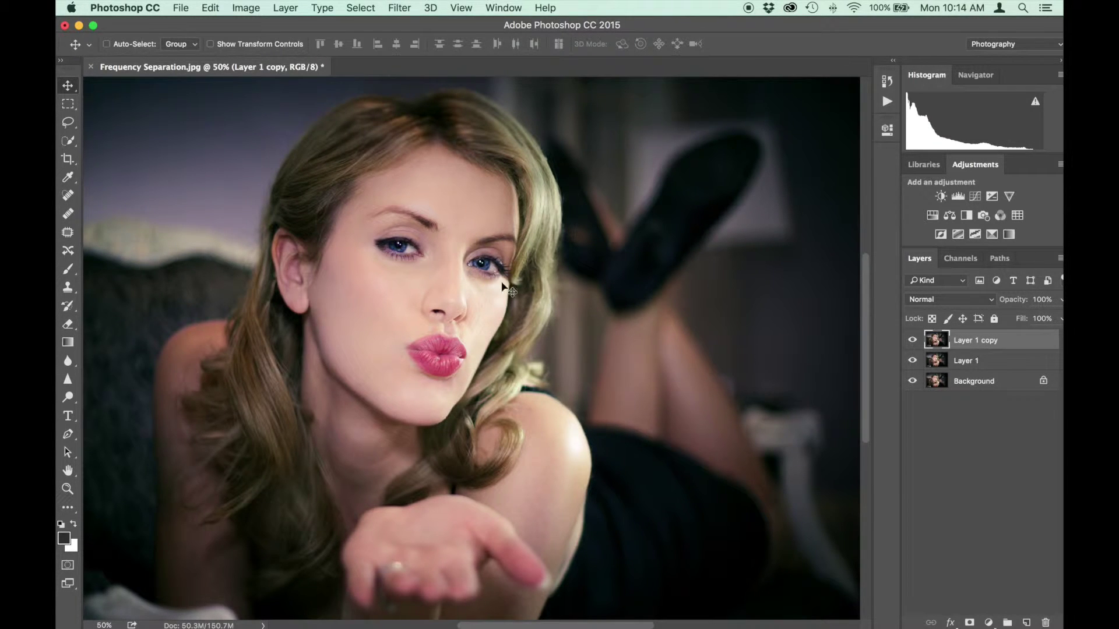
click(245, 7)
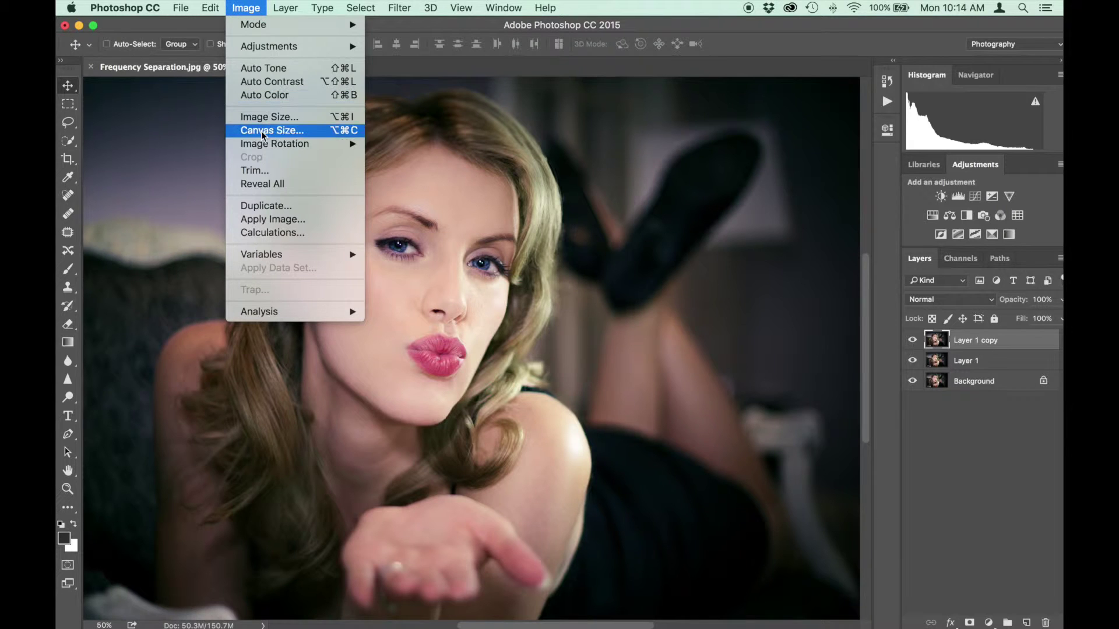
click(257, 218)
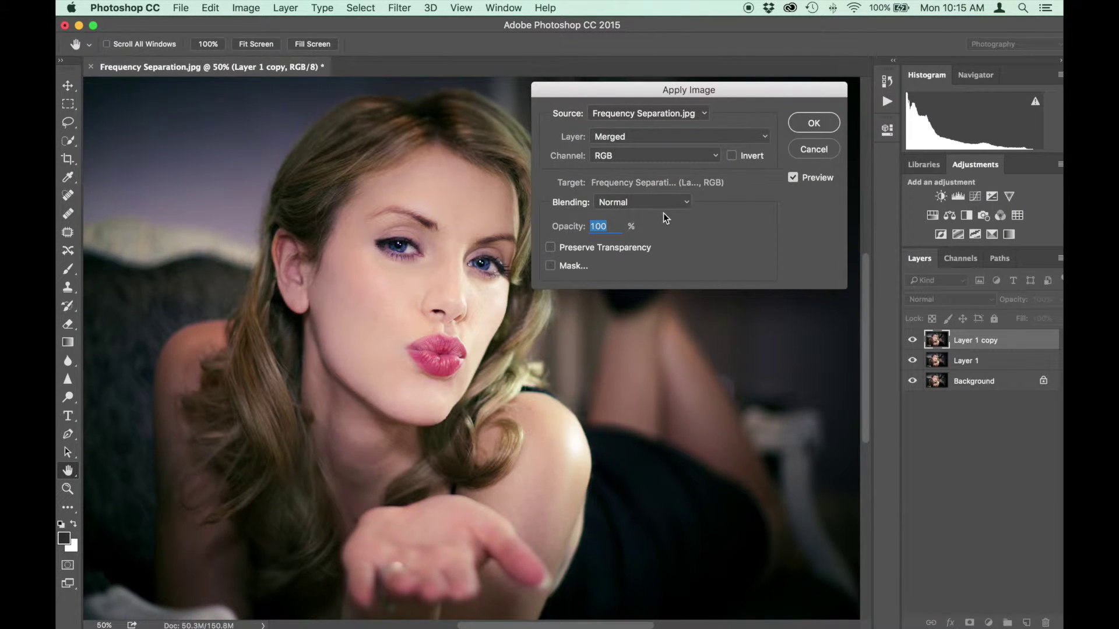
click(765, 137)
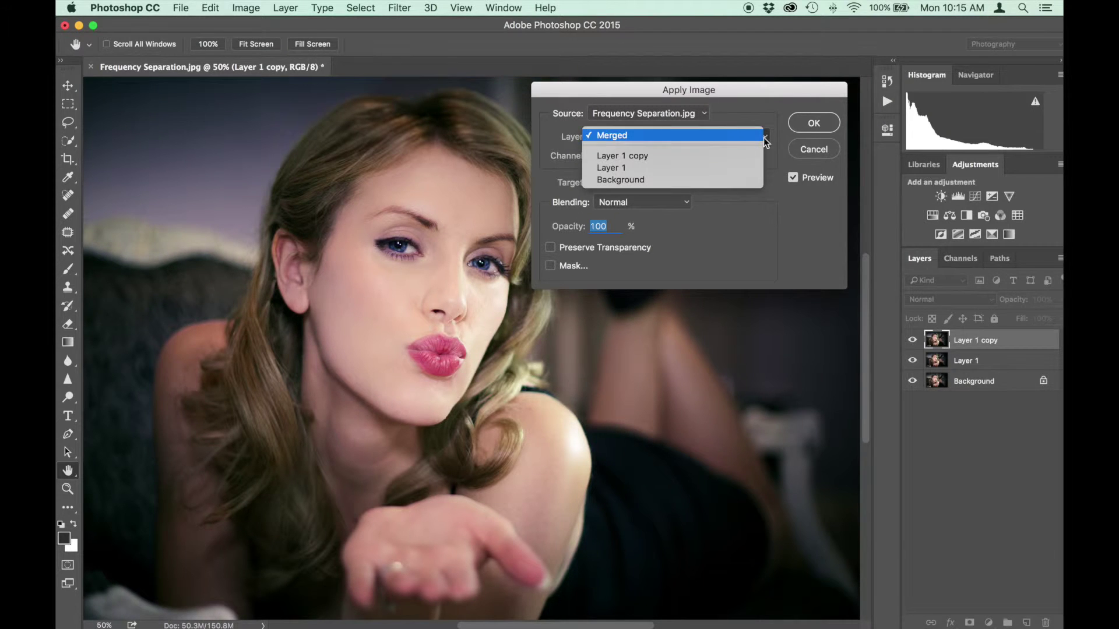
click(670, 167)
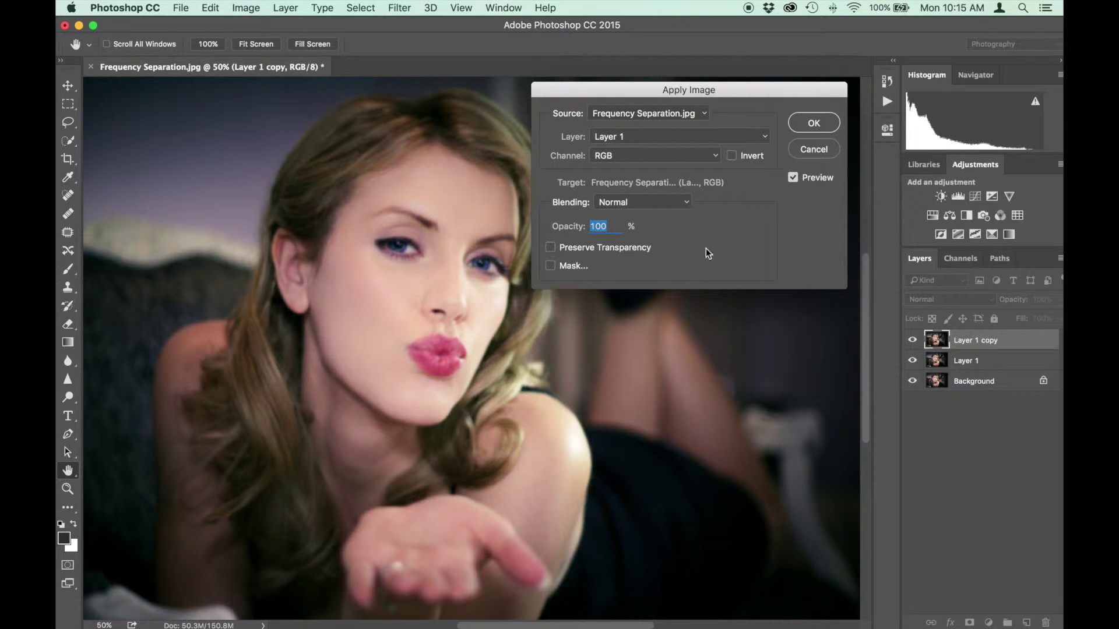
click(685, 202)
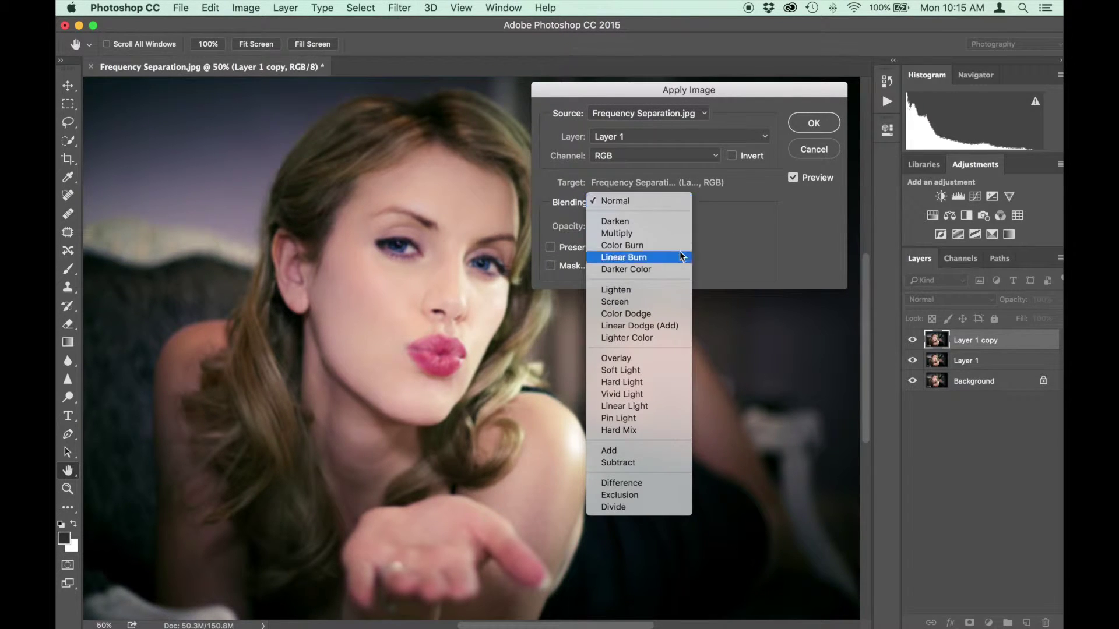
click(637, 463)
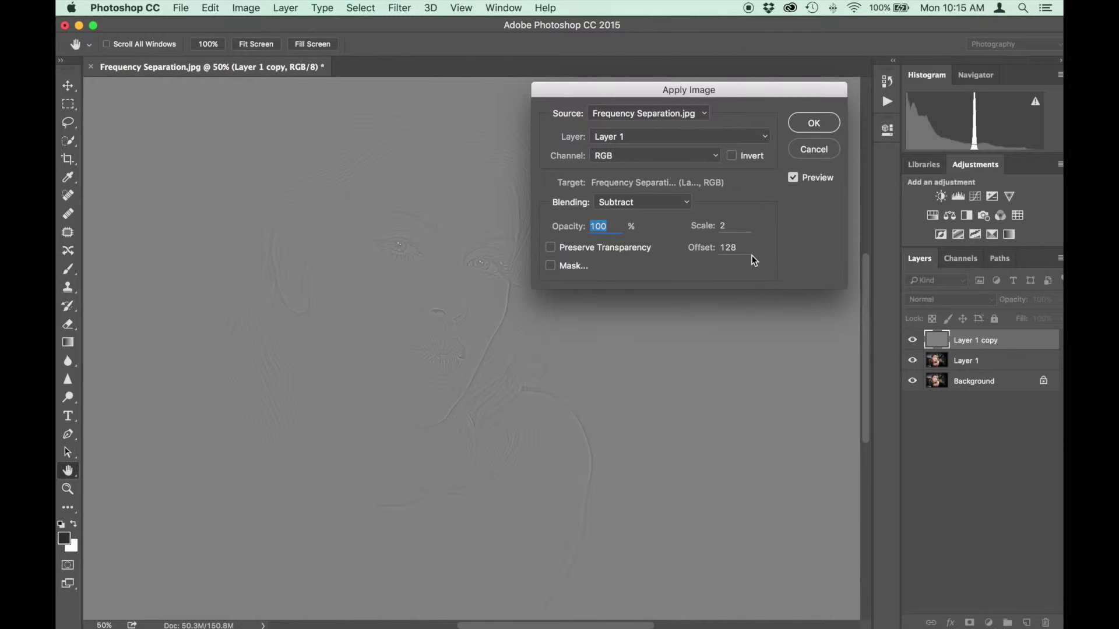
click(812, 125)
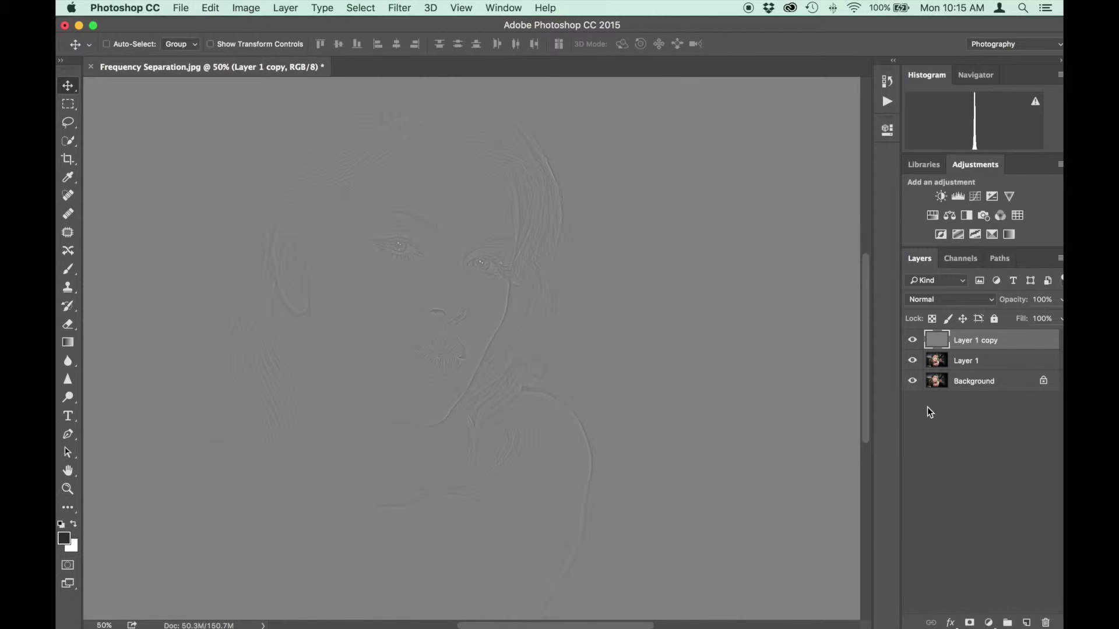
Set Layer 1 copy's blend mode to Linear Light, then select Layer 1.
click(989, 303)
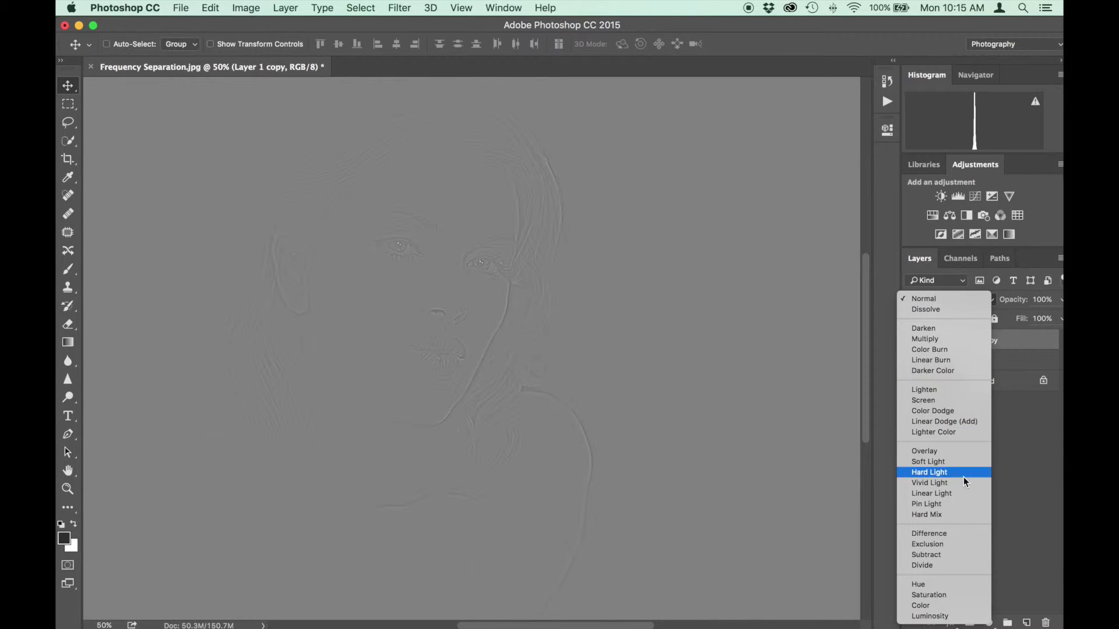
click(959, 498)
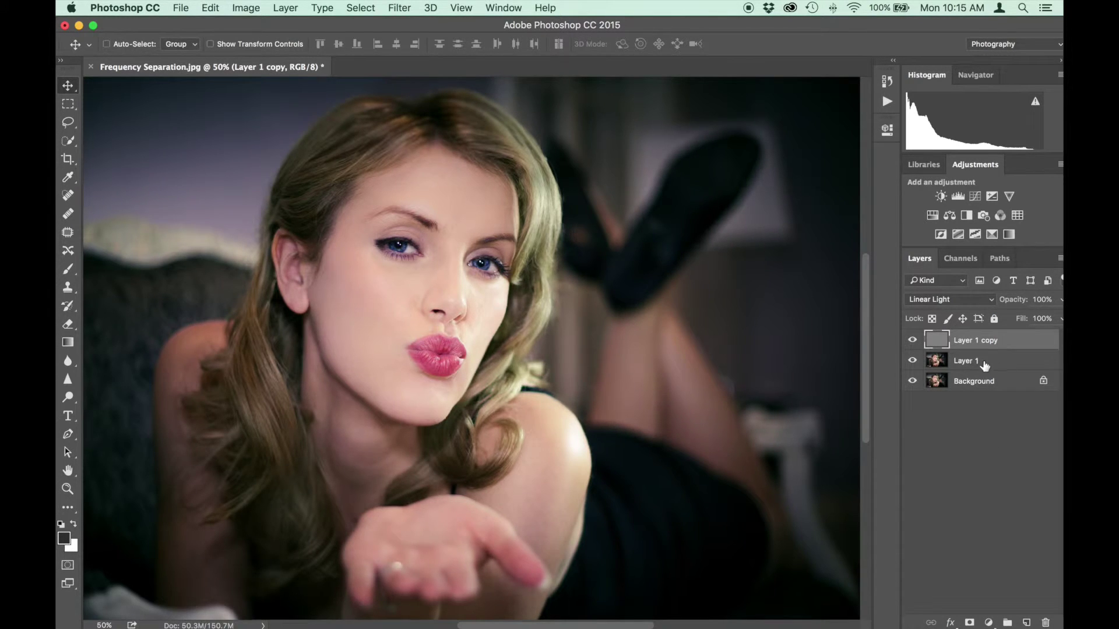
click(983, 364)
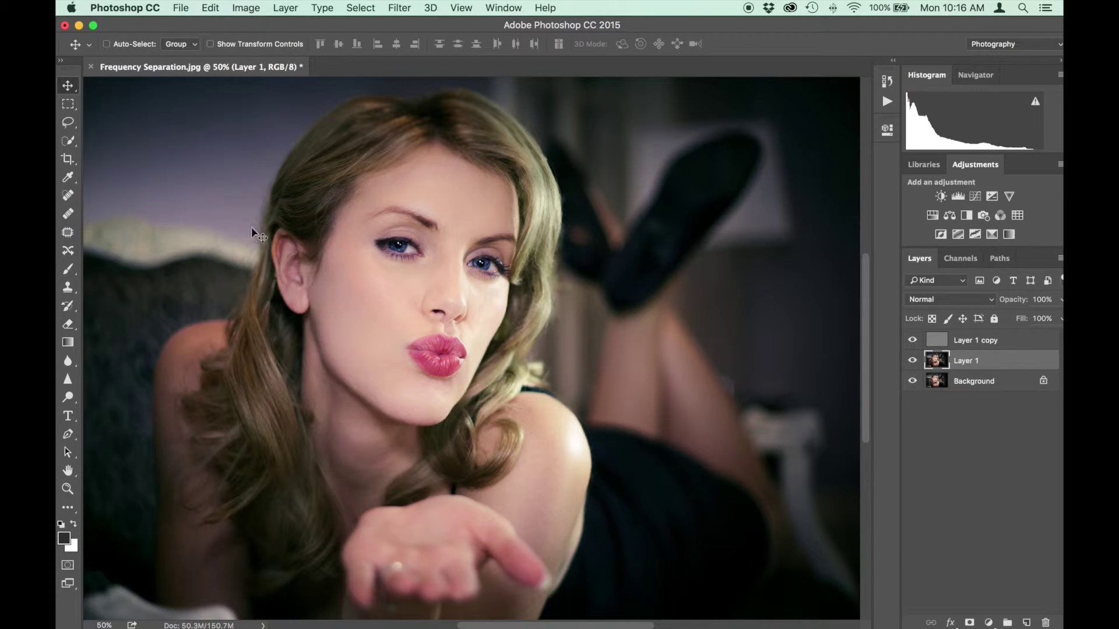
Lasso a small cheek patch beside the nose and give it a 17.6-pixel Gaussian Blur.
click(65, 124)
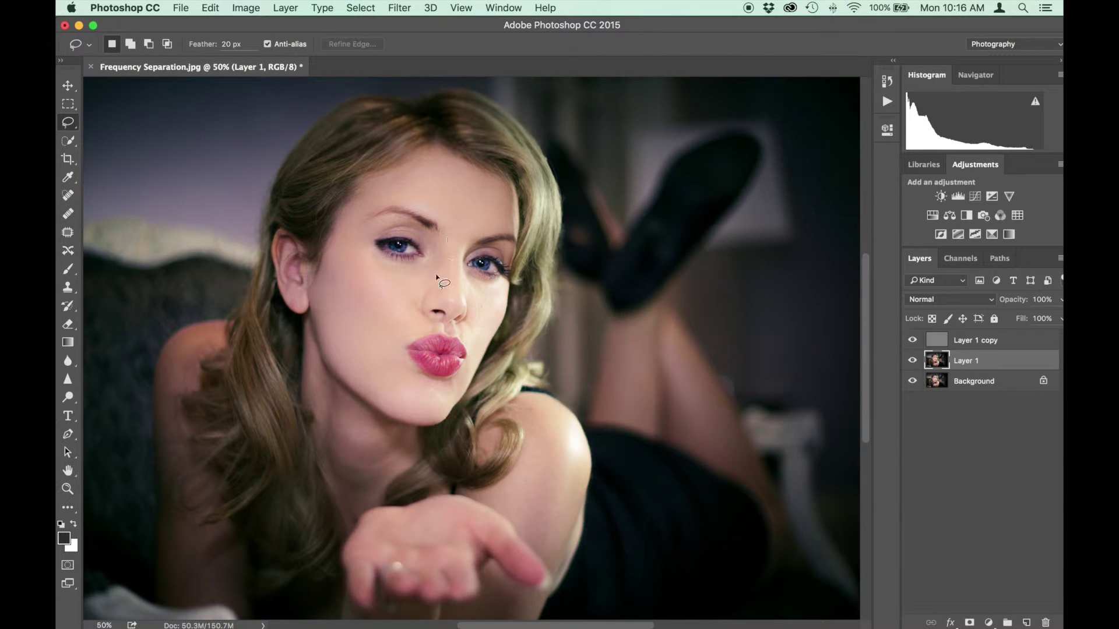
mouse_move(415, 280)
mouse_down()
mouse_move(395, 285)
mouse_move(429, 288)
mouse_up()
click(403, 7)
mouse_move(406, 174)
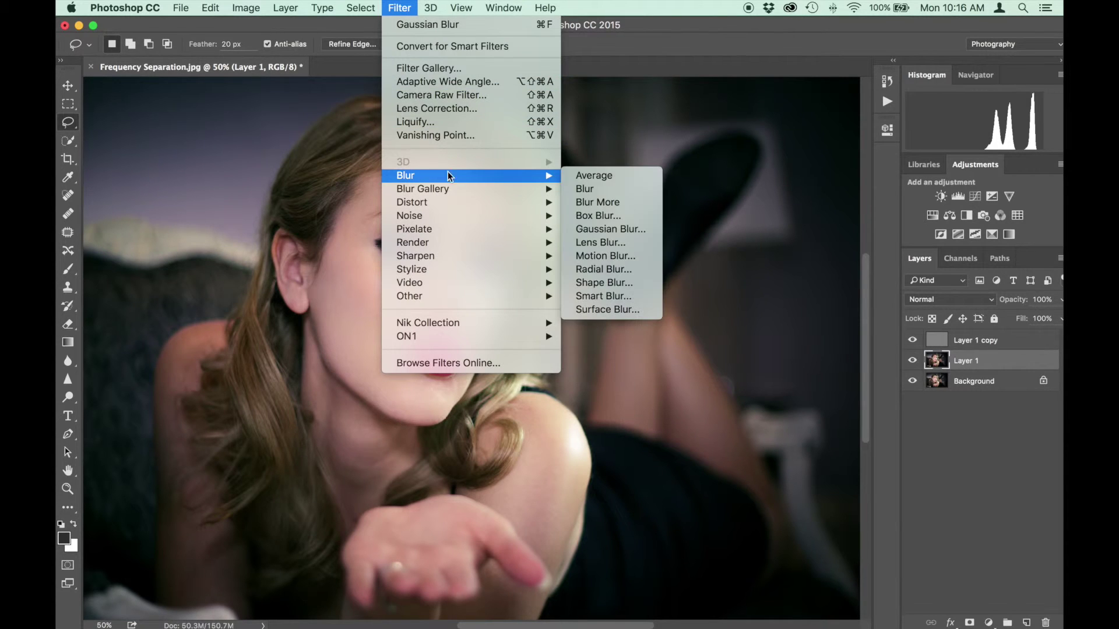
click(602, 229)
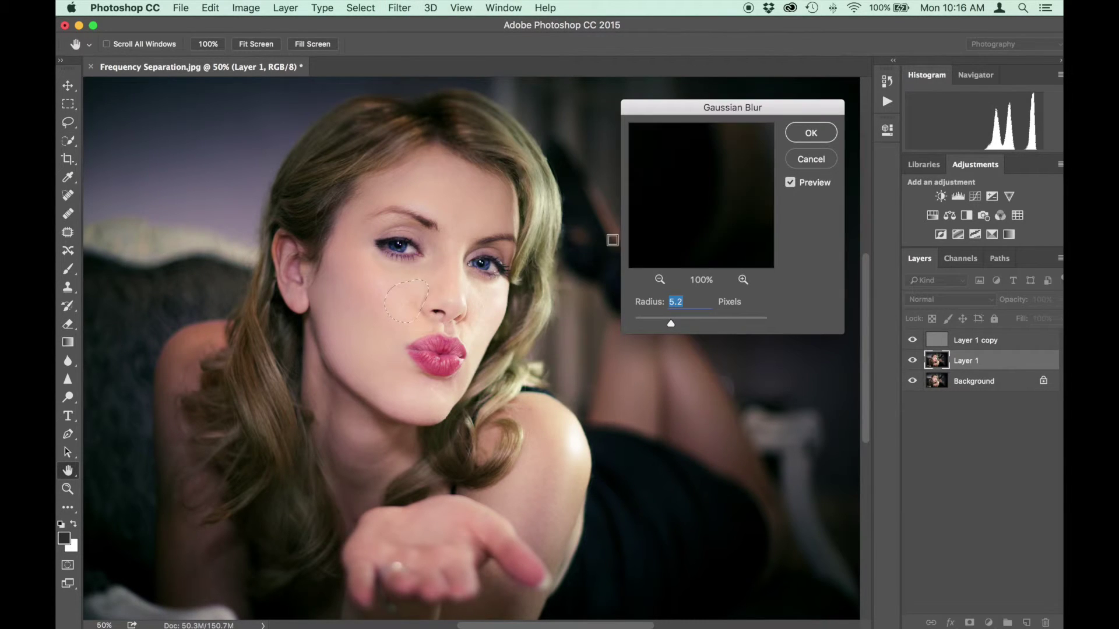
drag(691, 325, 692, 324)
click(832, 135)
key(l)
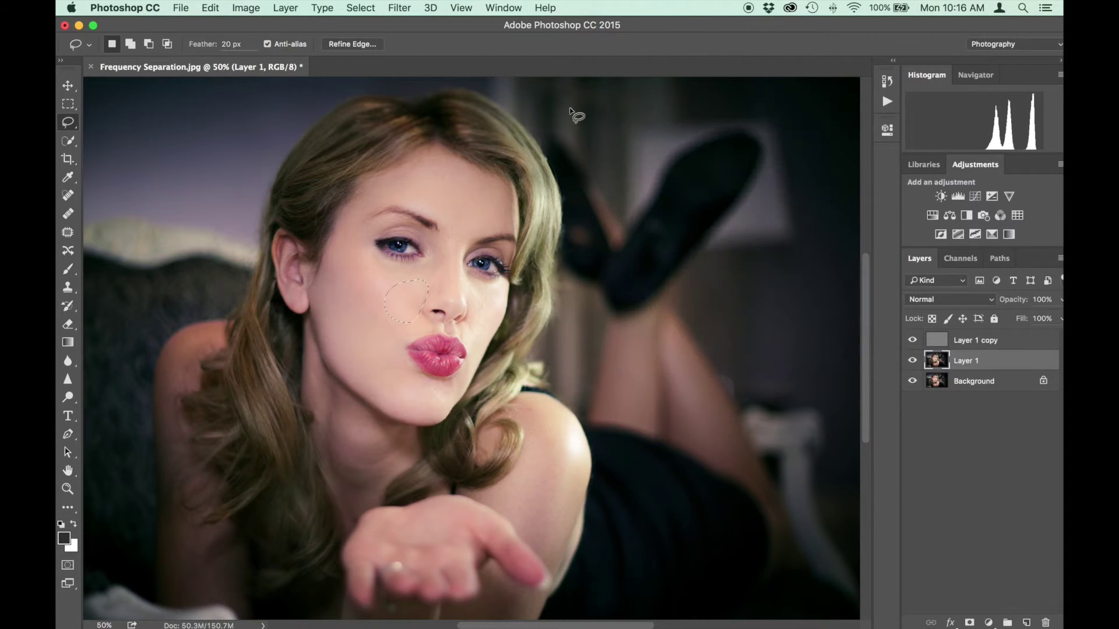
click(361, 254)
Lasso the larger cheek area below the eye and blur it at 17.6 pixels.
mouse_move(362, 255)
mouse_down()
mouse_move(374, 263)
mouse_move(364, 257)
mouse_up()
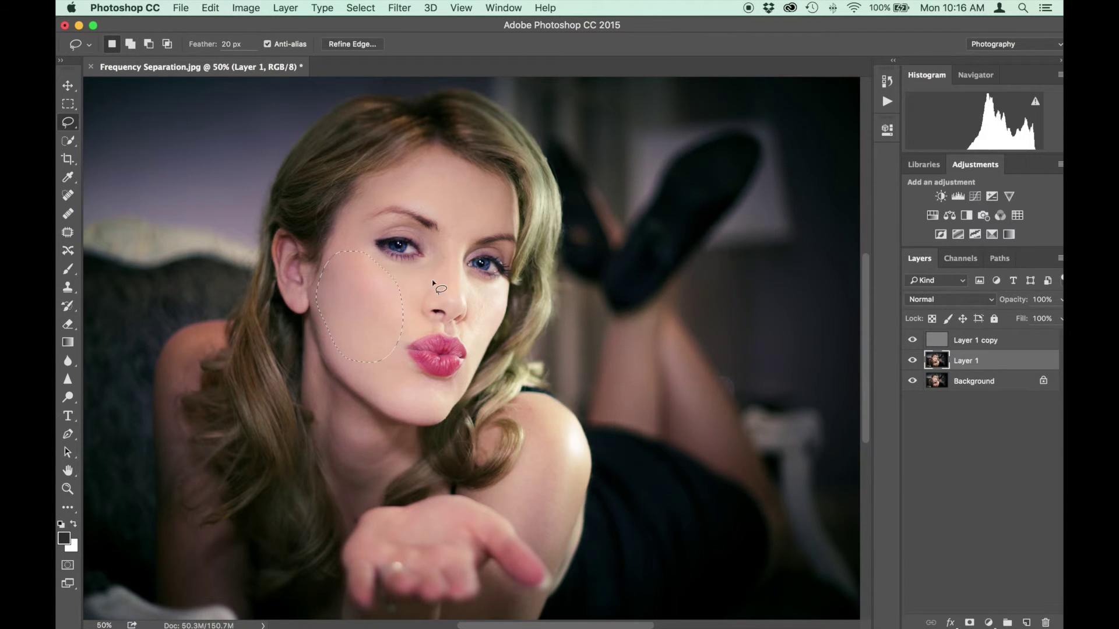
click(401, 8)
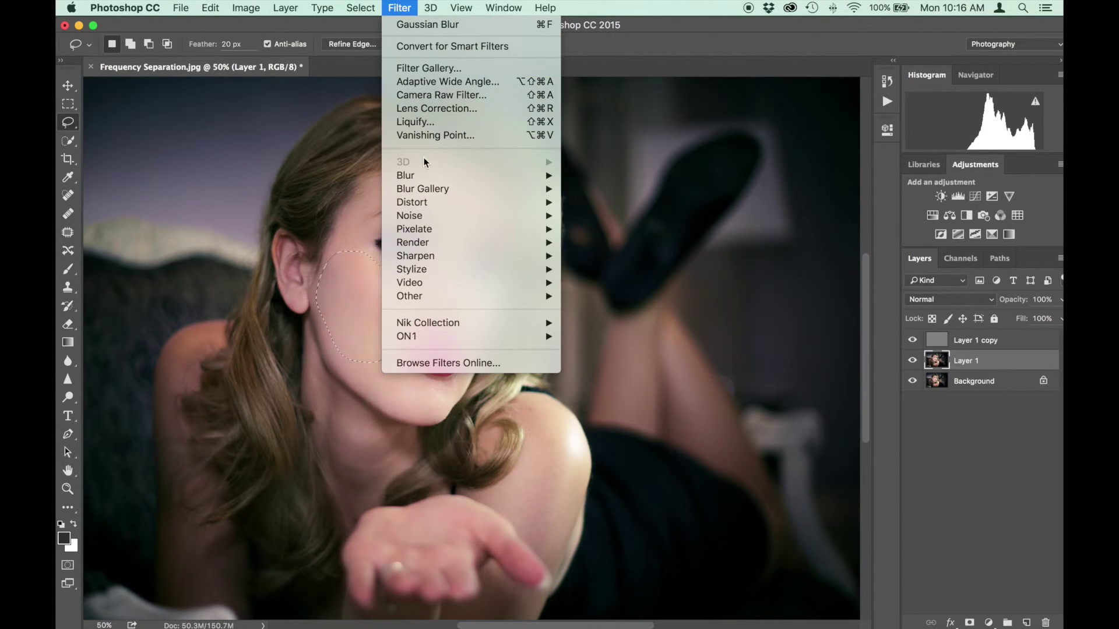
mouse_move(405, 174)
click(577, 230)
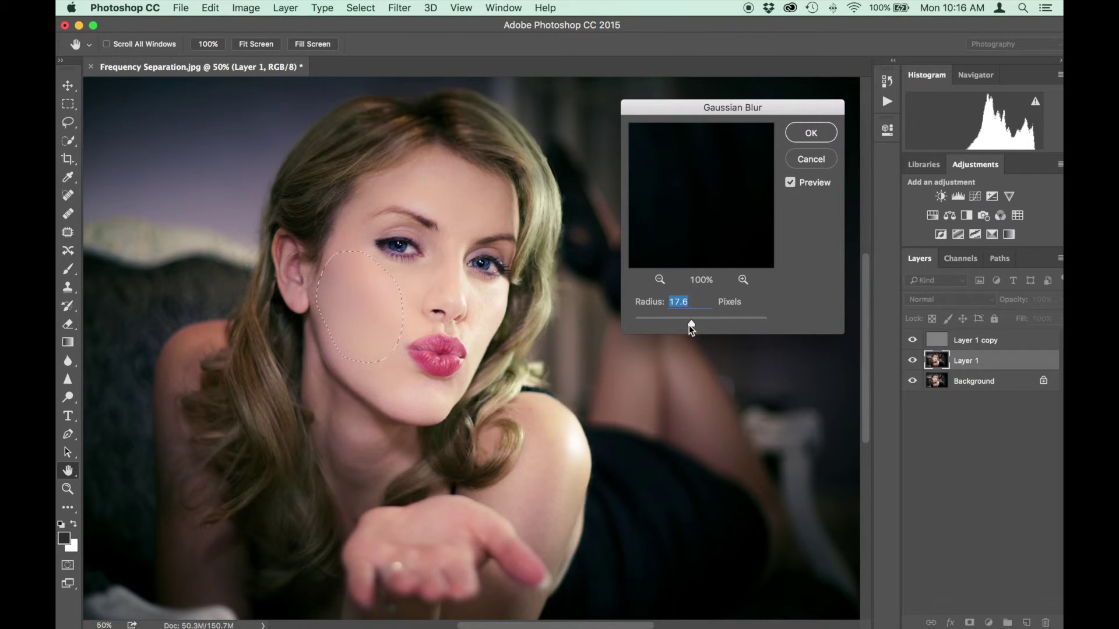
click(808, 134)
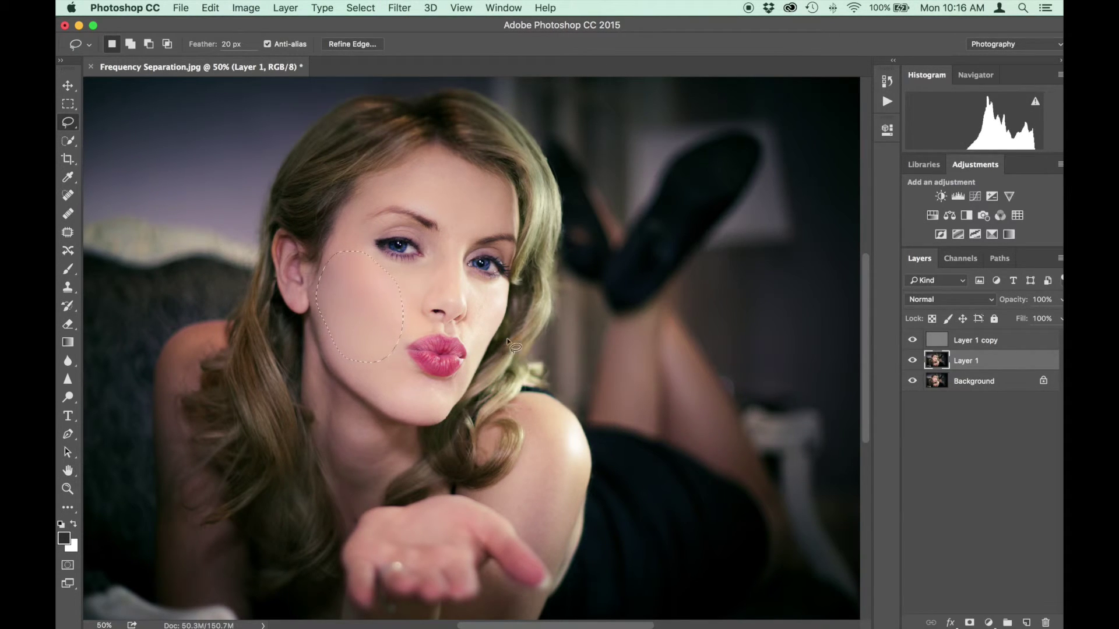
Lasso the lower cheek beside the lips and apply the same Gaussian Blur.
drag(339, 374, 406, 345)
drag(406, 346, 343, 370)
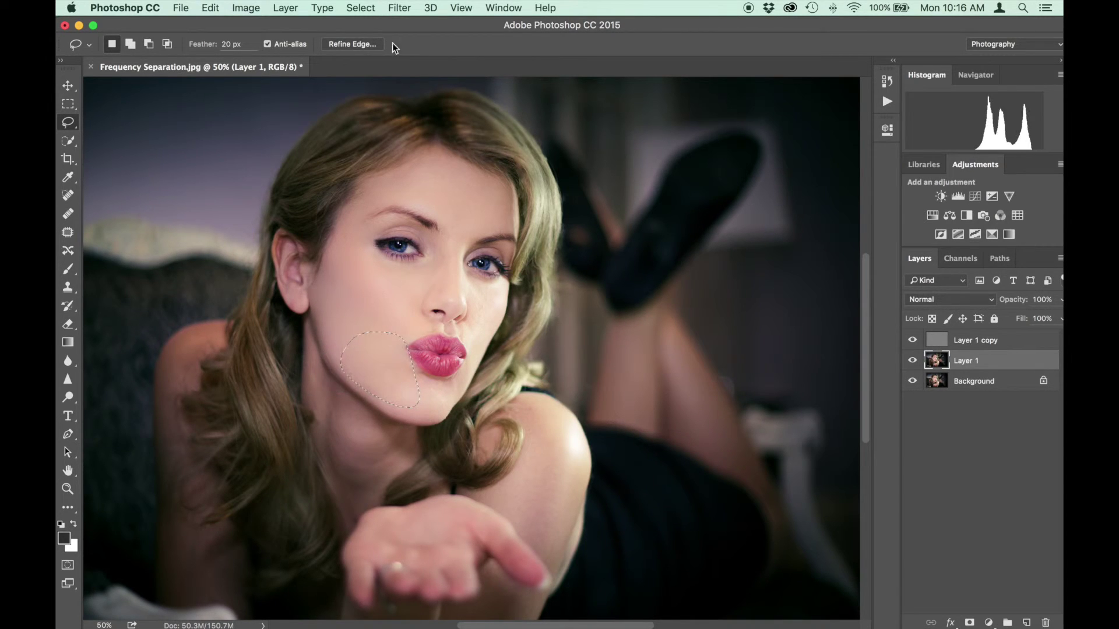
click(398, 8)
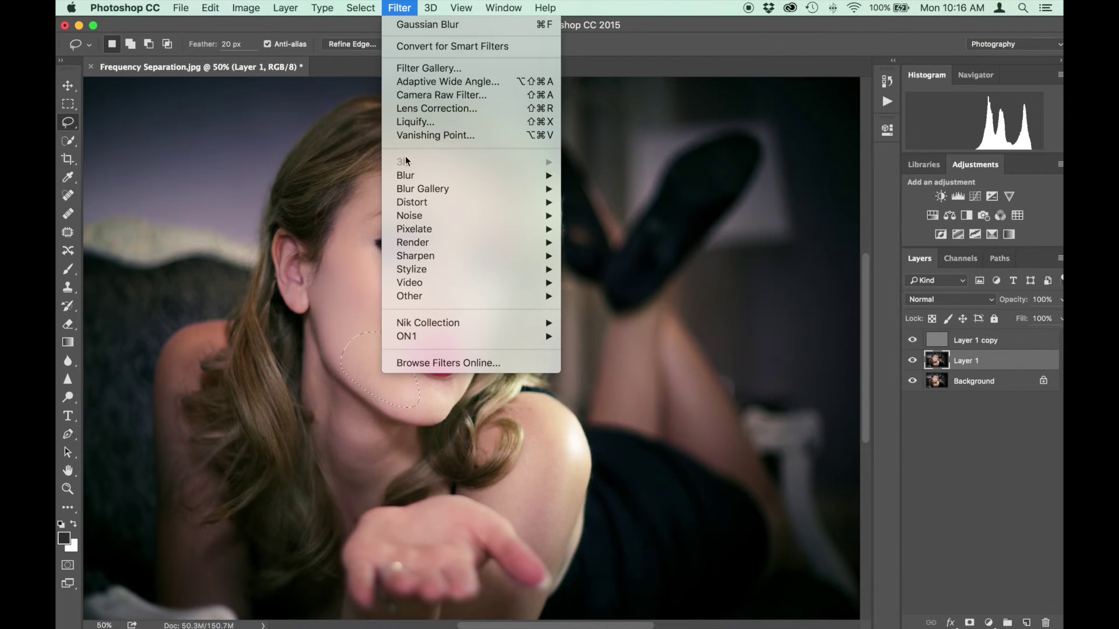
mouse_move(406, 175)
click(594, 226)
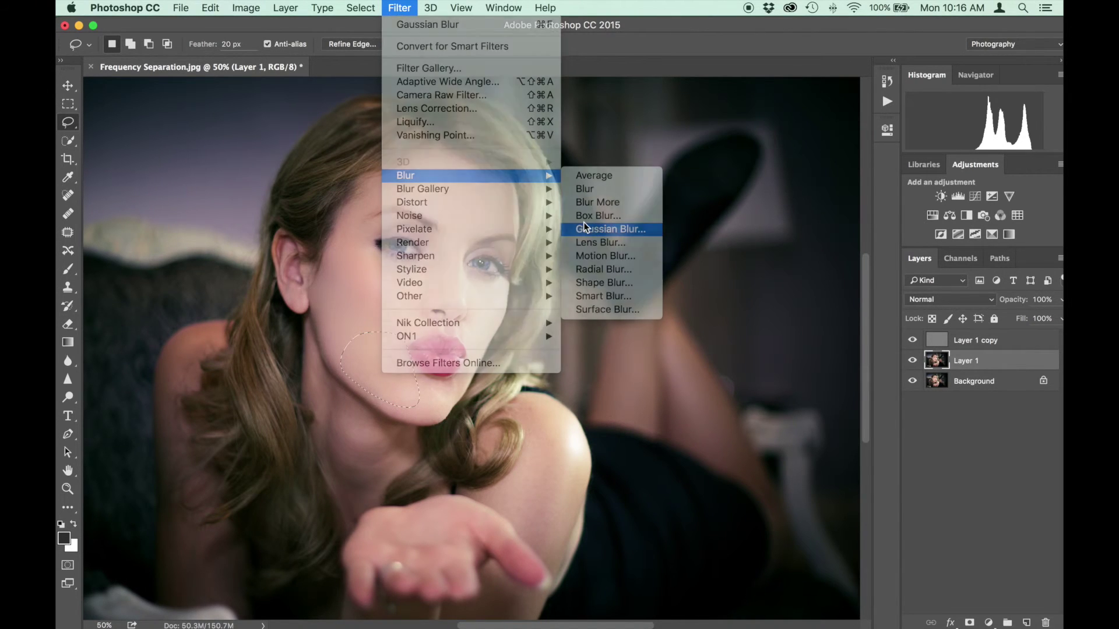
click(811, 132)
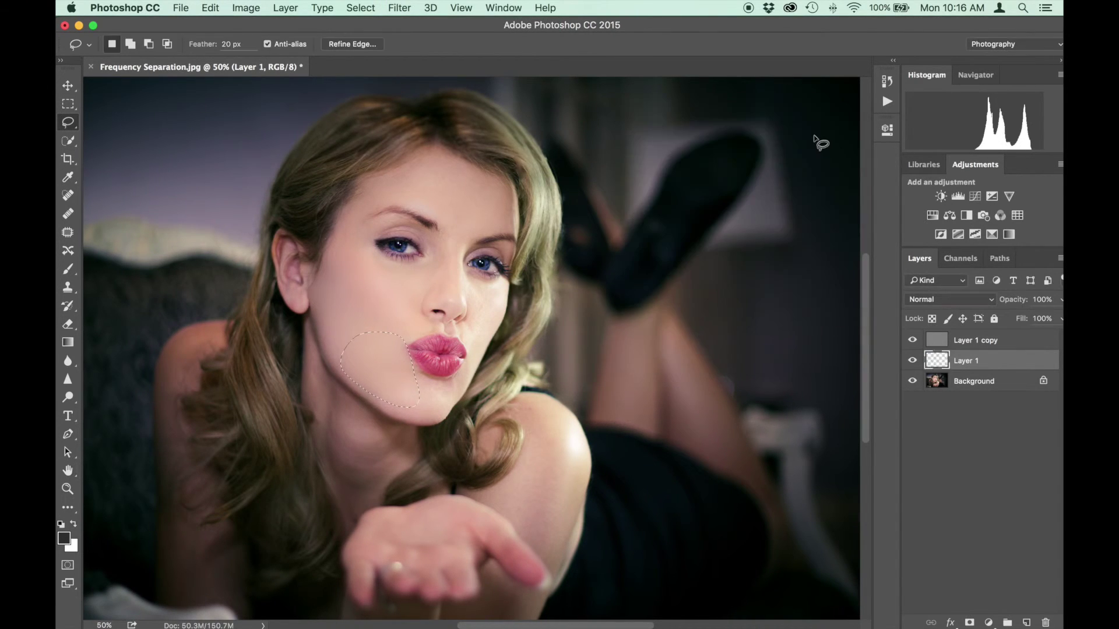
Group Layer 1 copy and Layer 1 together into Group 1.
click(1012, 345)
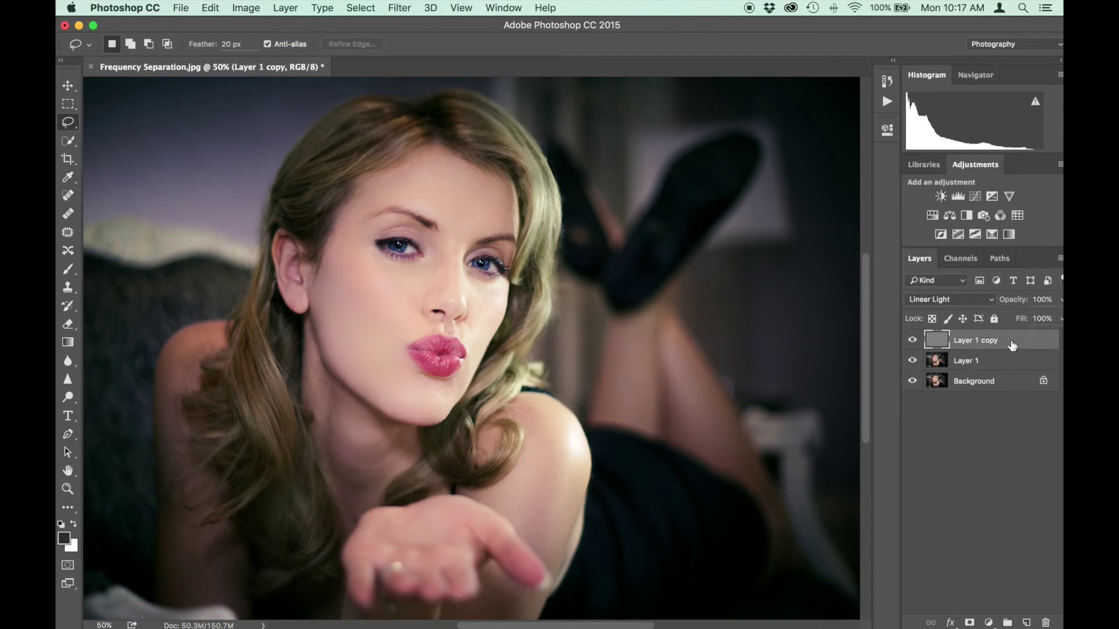
shift+click(993, 366)
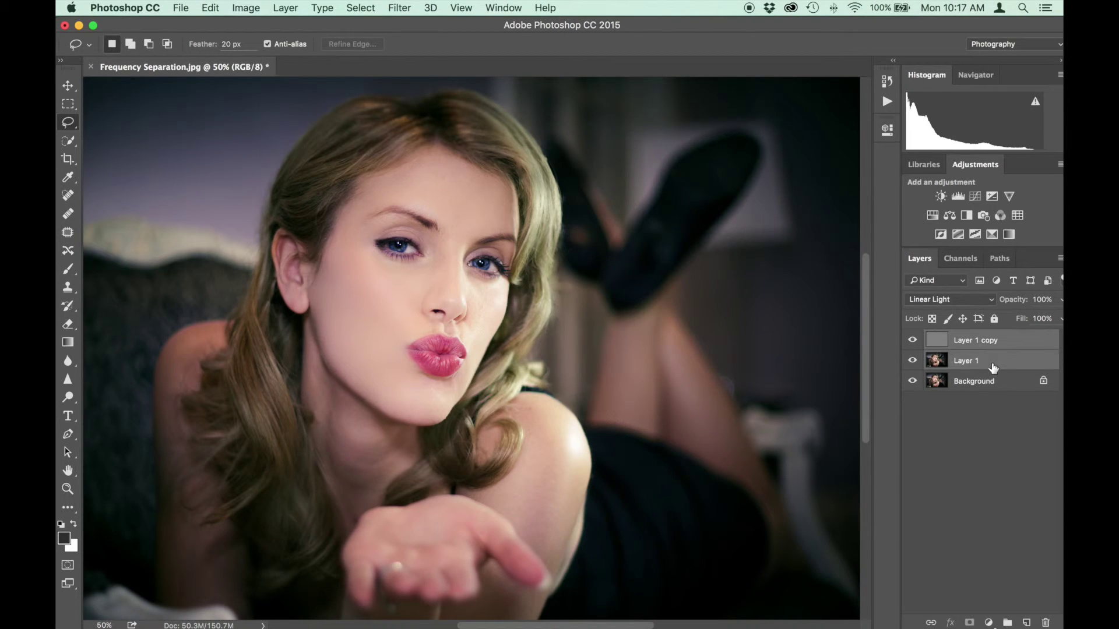
key(ctrl+g)
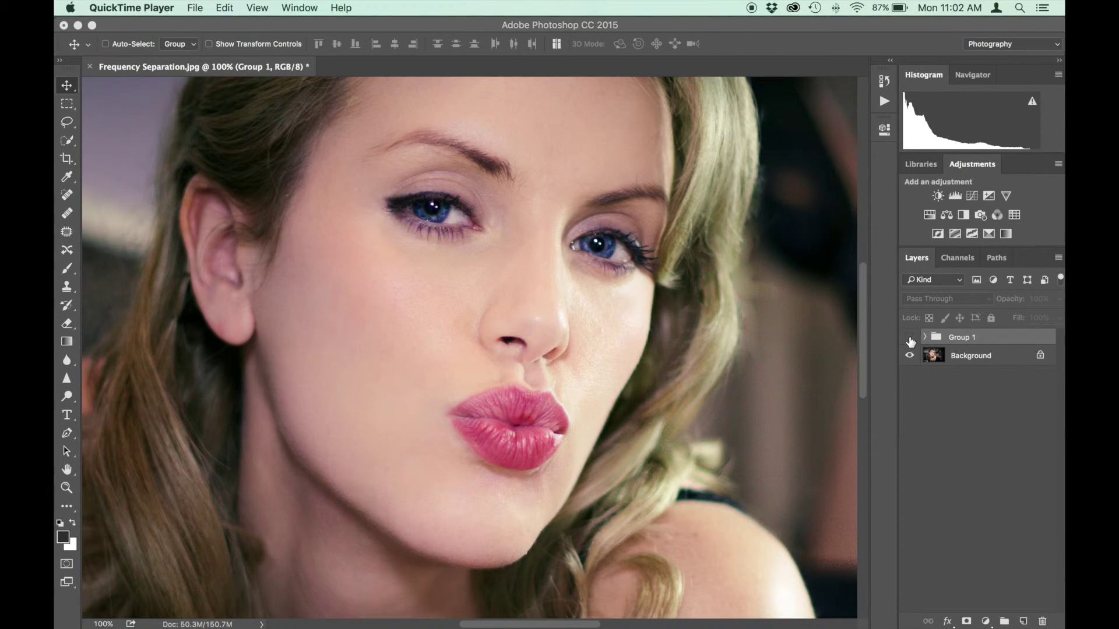
click(909, 338)
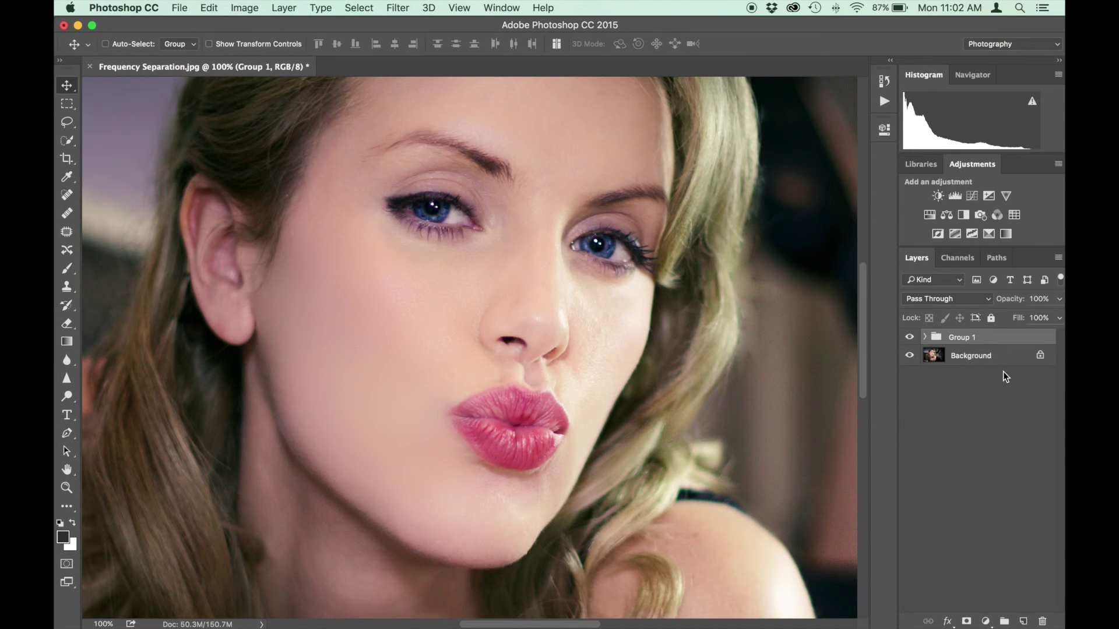
click(911, 339)
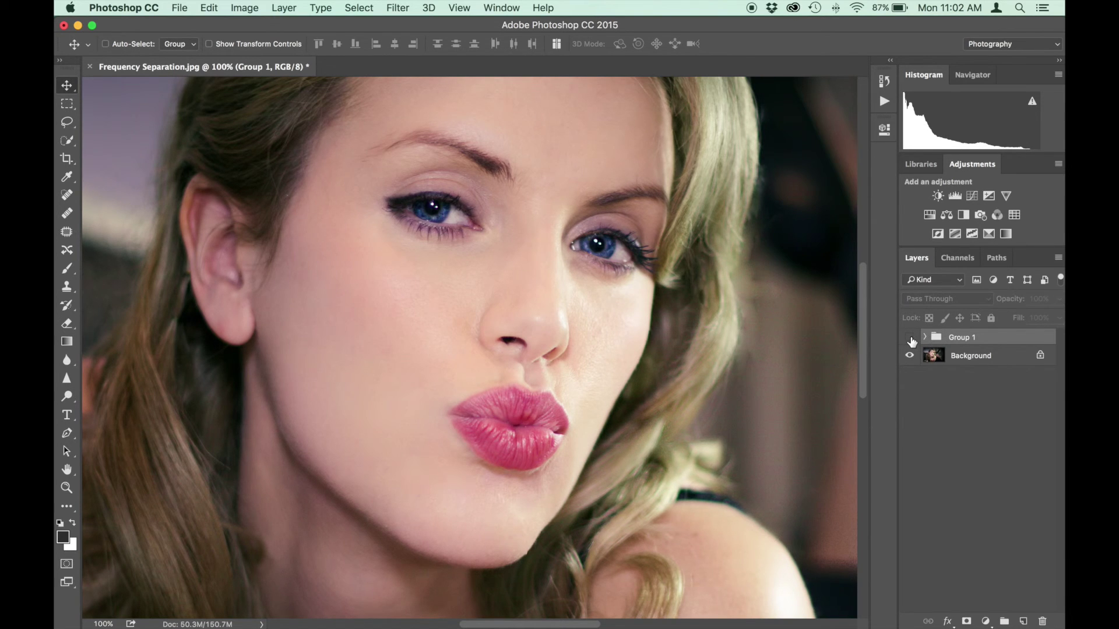
click(911, 339)
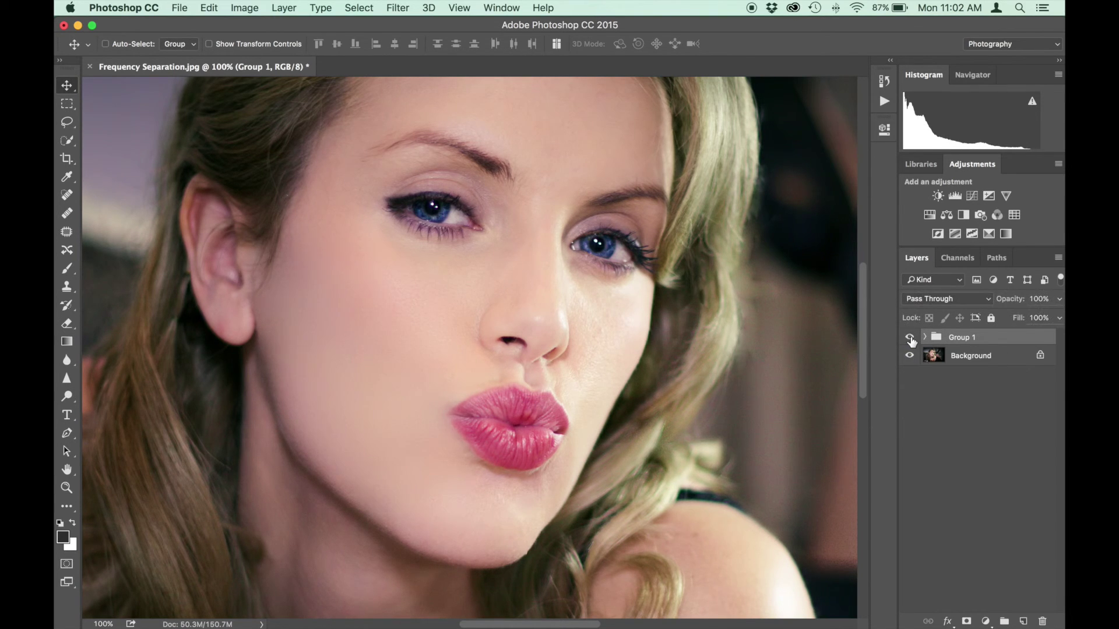